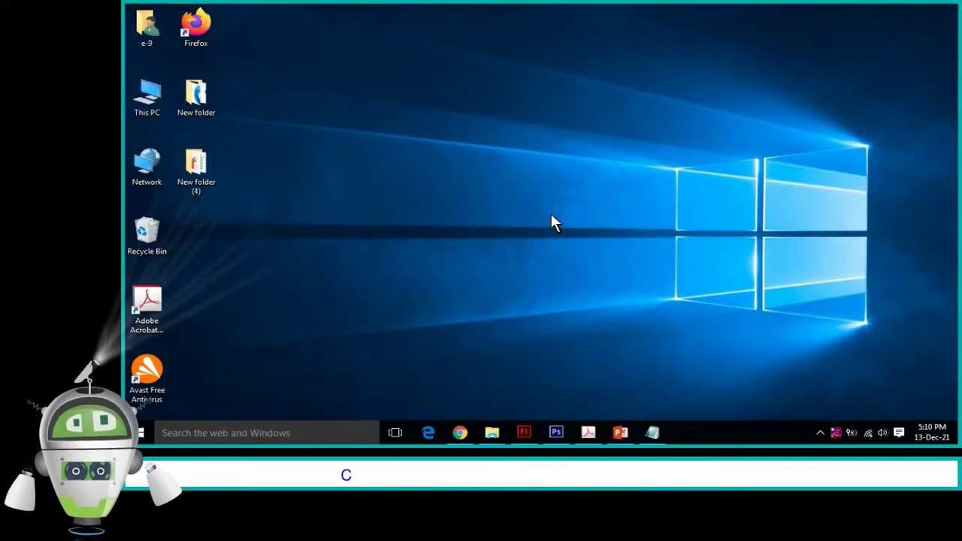
# Launch File Explorer from the Start menu to reach New folder (4).
pyautogui.click(139, 432)
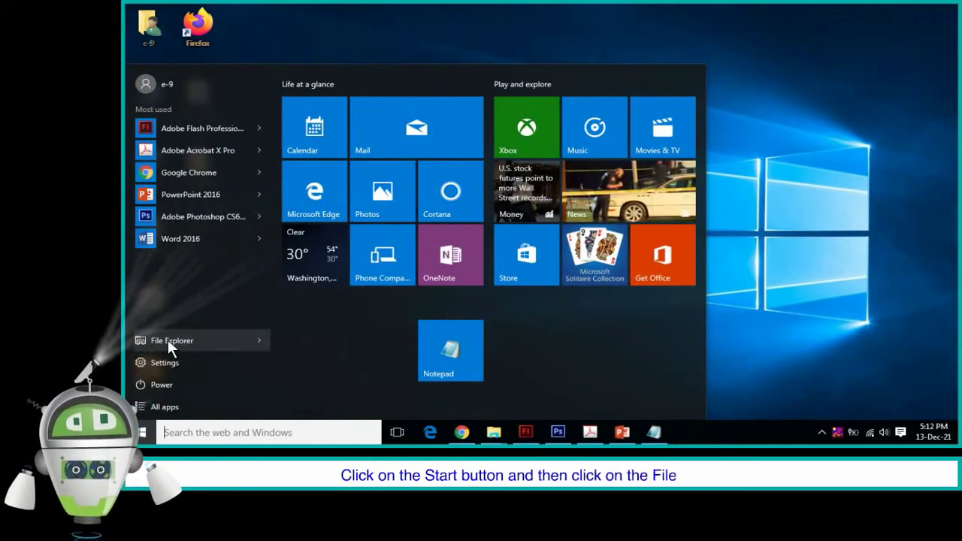
pyautogui.click(168, 340)
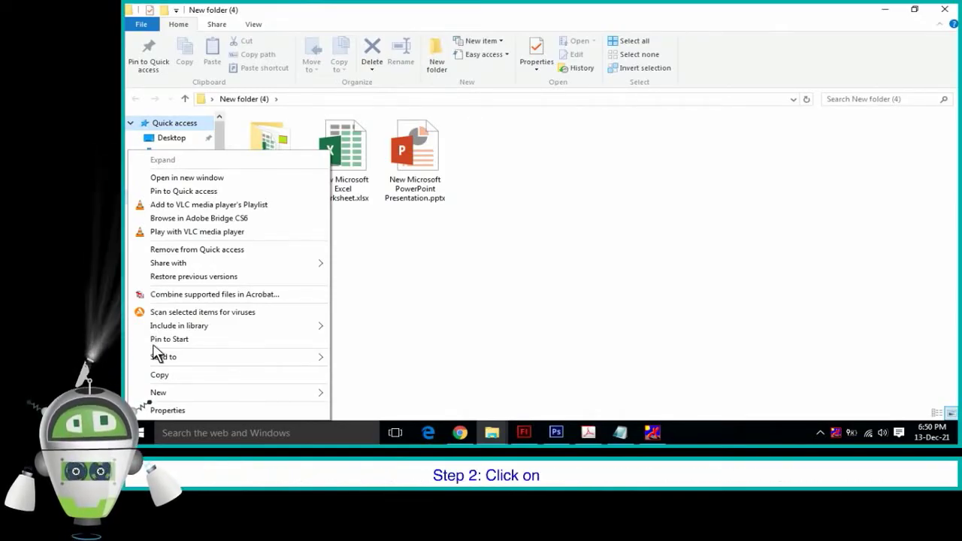
# Add a new folder in New folder (4) and name it 'my folder'.
pyautogui.moveTo(161, 397)
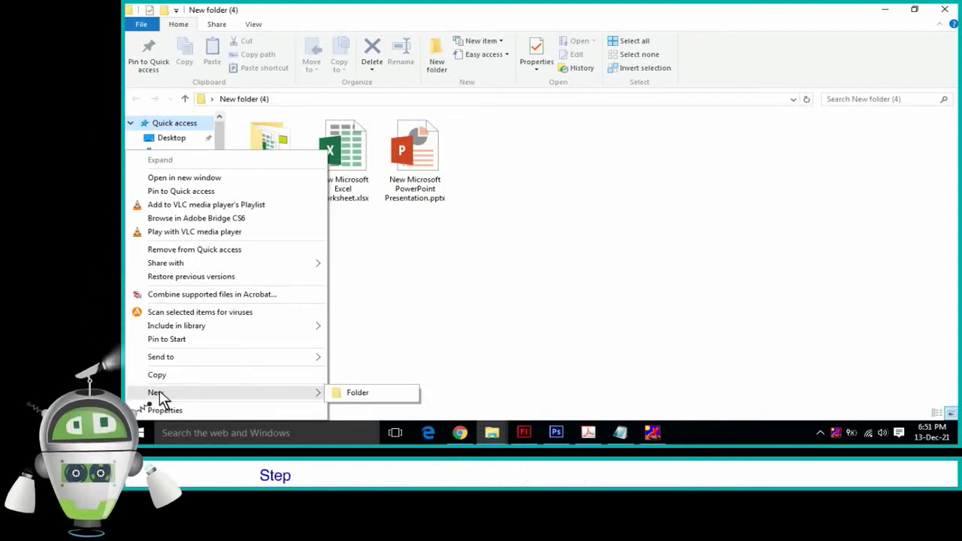
pyautogui.click(356, 392)
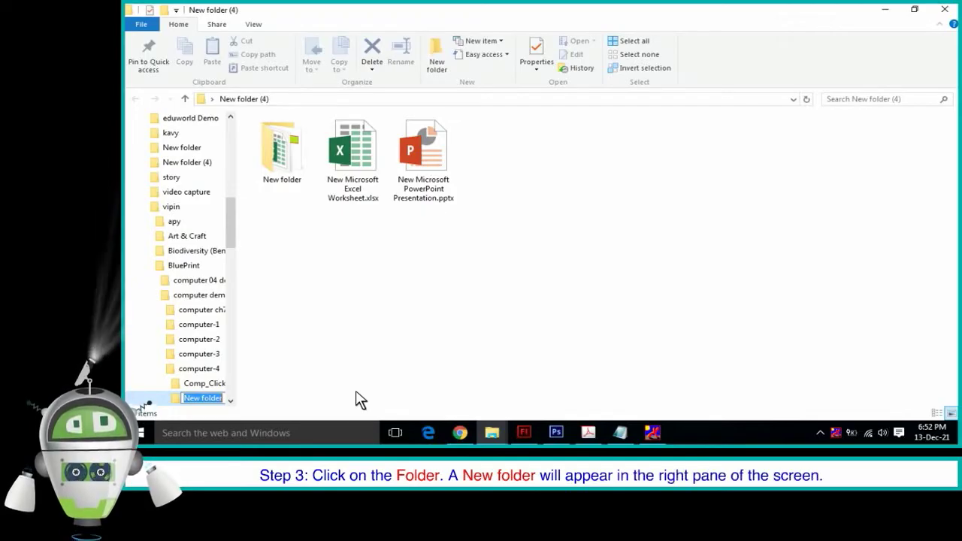
pyautogui.write('my folder')
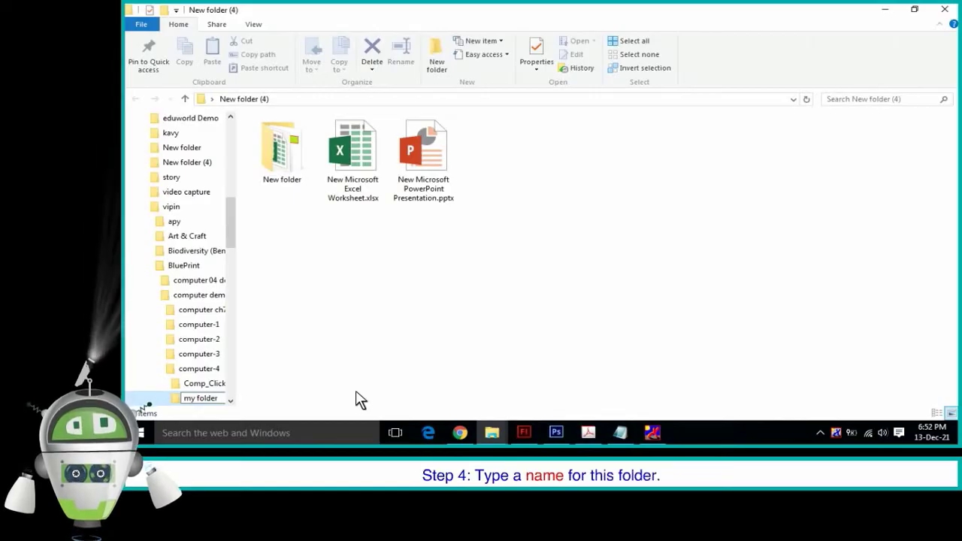
pyautogui.press('Return')
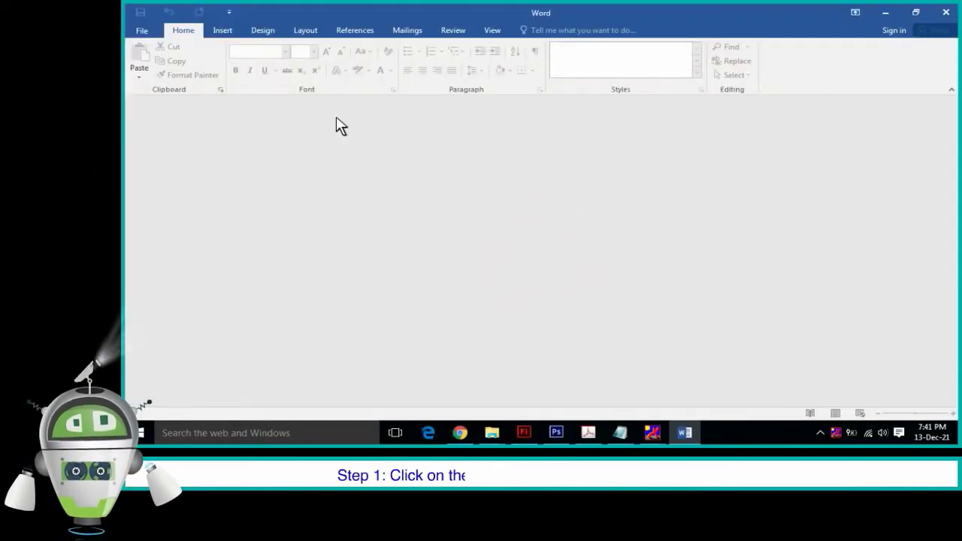
# Start a blank Word document from the New page's template gallery.
pyautogui.click(142, 32)
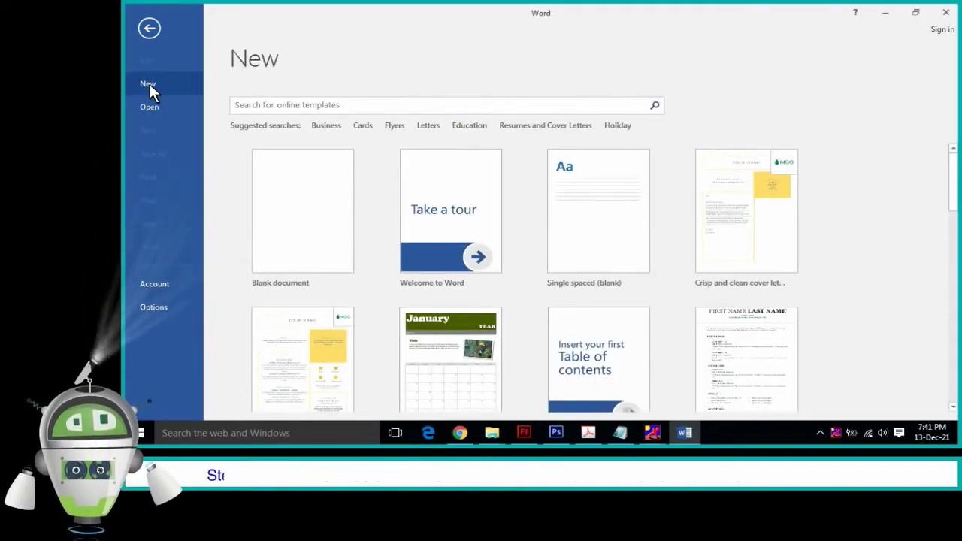
pyautogui.click(278, 202)
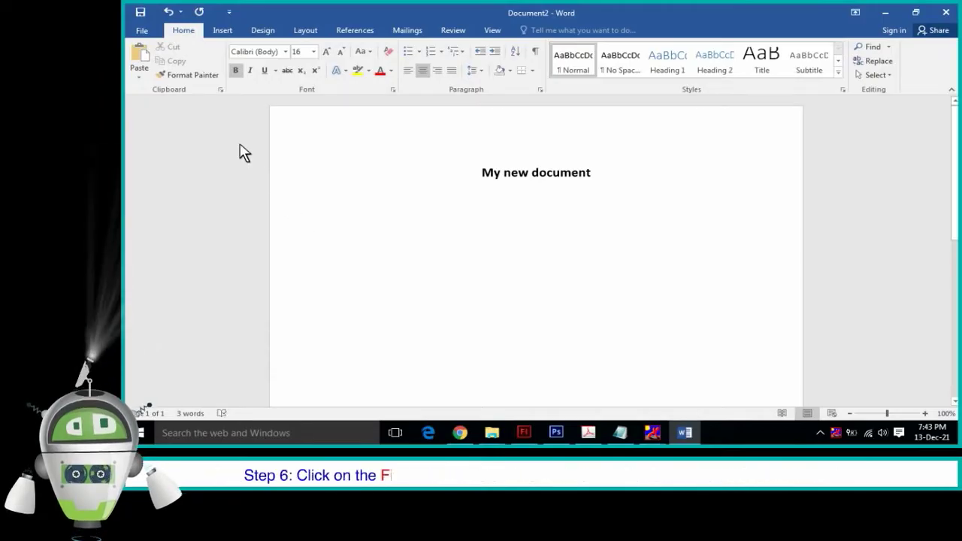
# Bring up the Backstage Info page for the unsaved 'My new document' file.
pyautogui.click(142, 30)
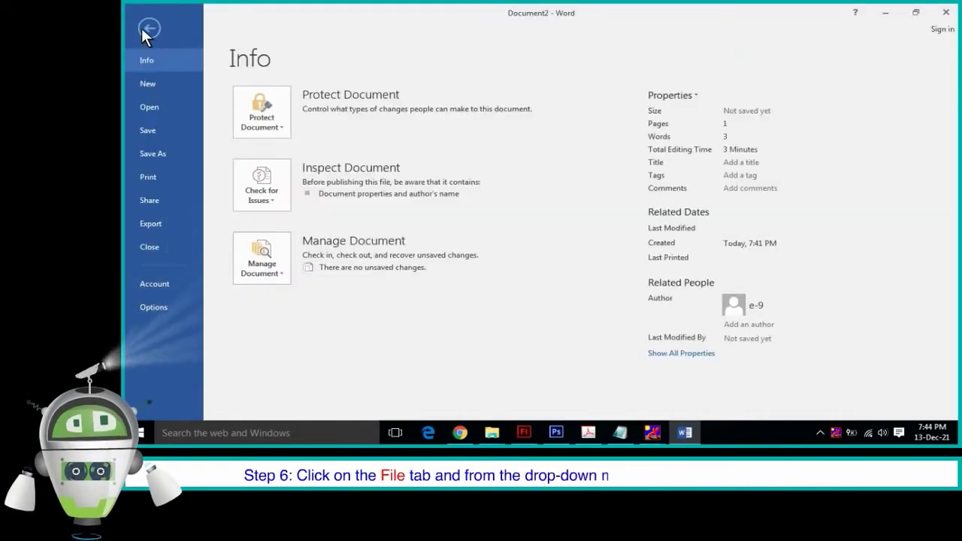
# Open the Save As dialog for My new document.docx and switch it to the Desktop.
pyautogui.click(148, 131)
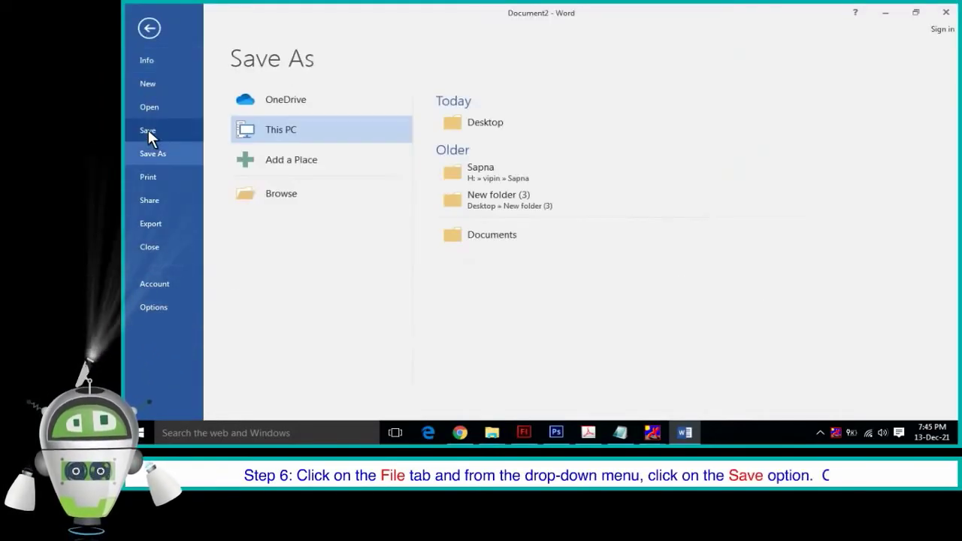
pyautogui.press('Escape')
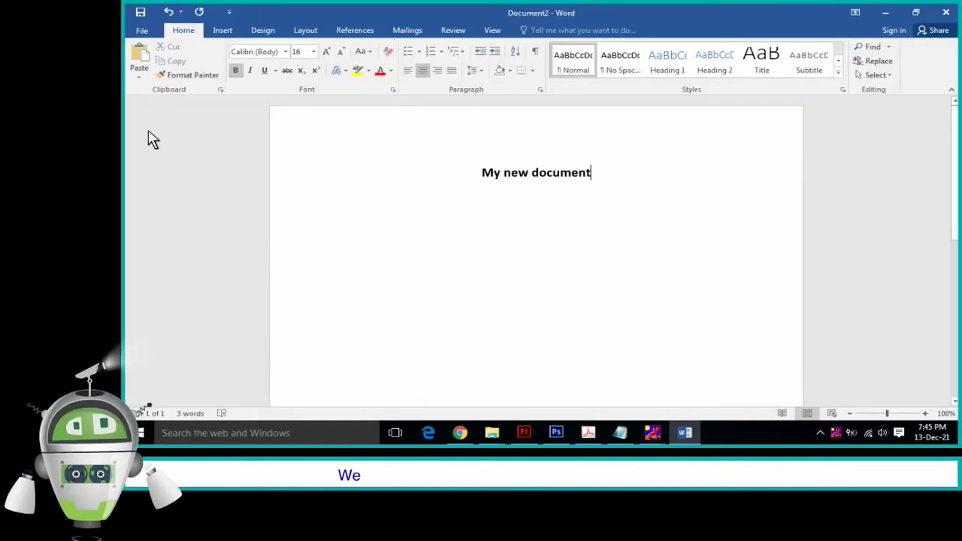
pyautogui.click(139, 13)
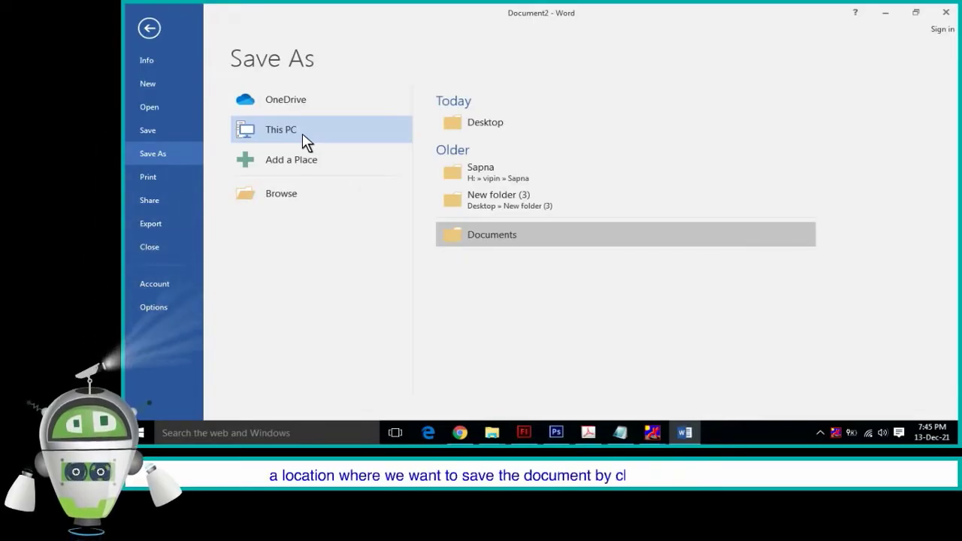
pyautogui.click(282, 193)
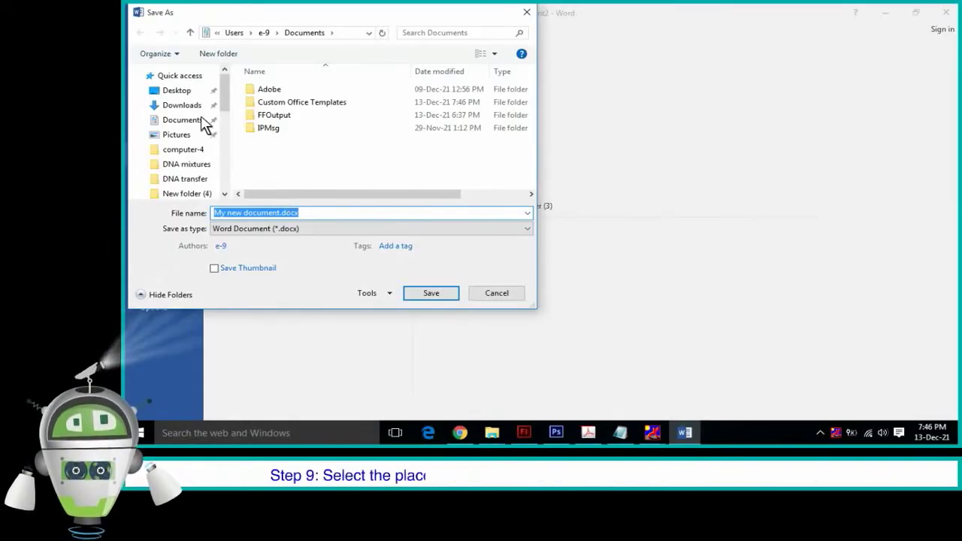
pyautogui.click(175, 90)
# Replace the suggested name with 'my document' and save it to the Desktop.
pyautogui.hotkey('ctrl', 'a')
pyautogui.write('my document')
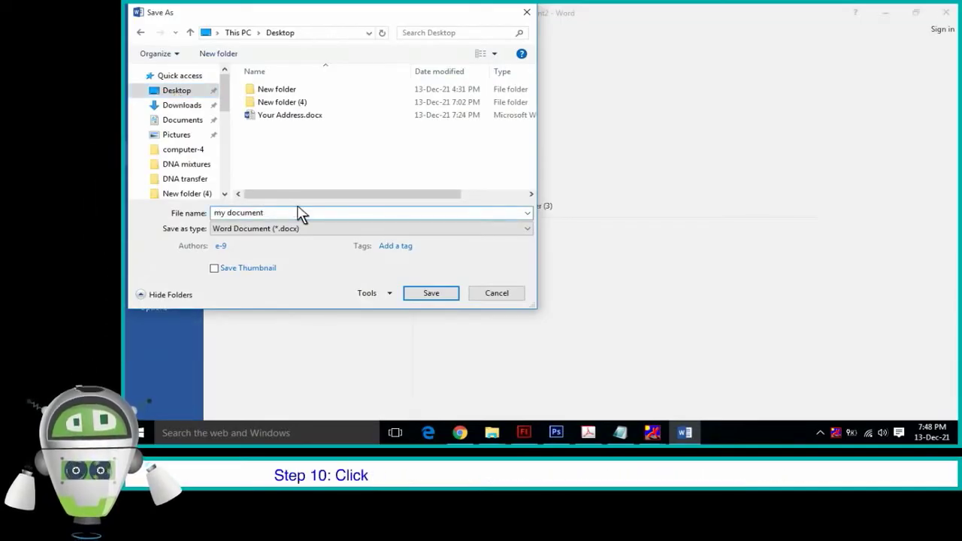
pyautogui.click(432, 295)
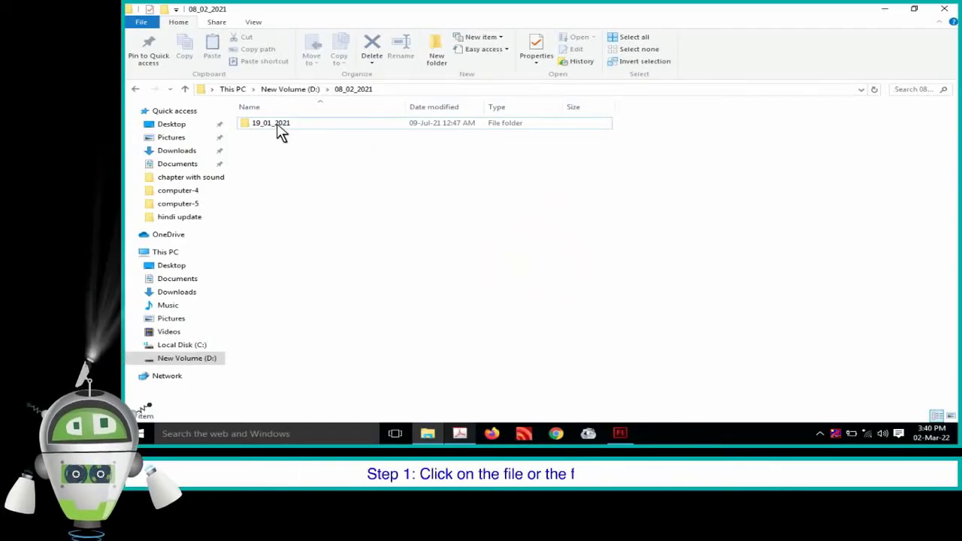
# Rename the 19_01_2021 folder, then put the computer folder's name into edit mode.
pyautogui.click(278, 127)
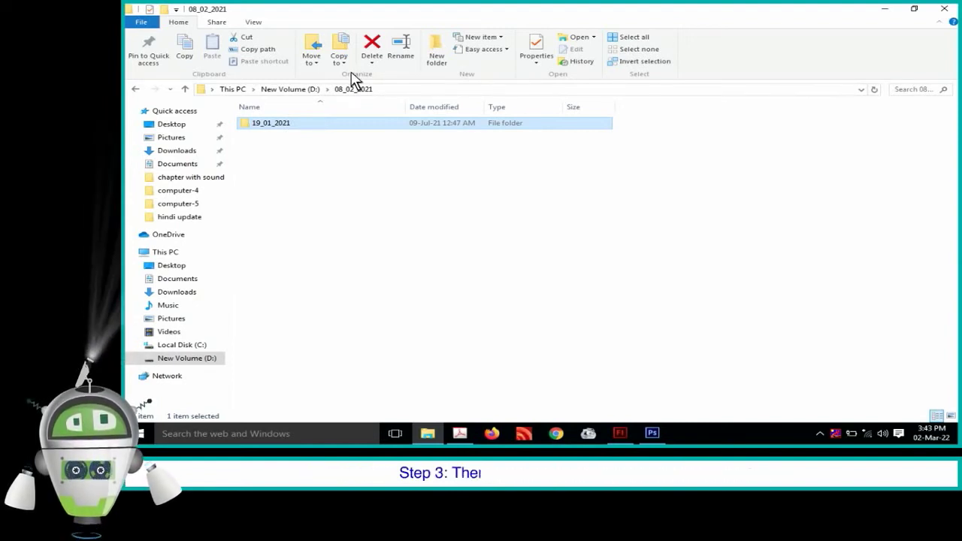
pyautogui.click(402, 49)
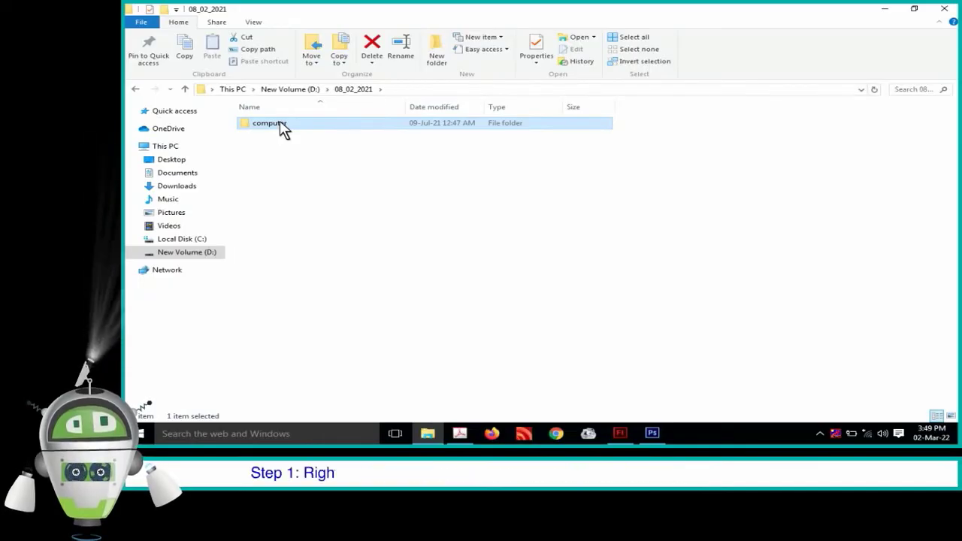
pyautogui.rightClick(280, 124)
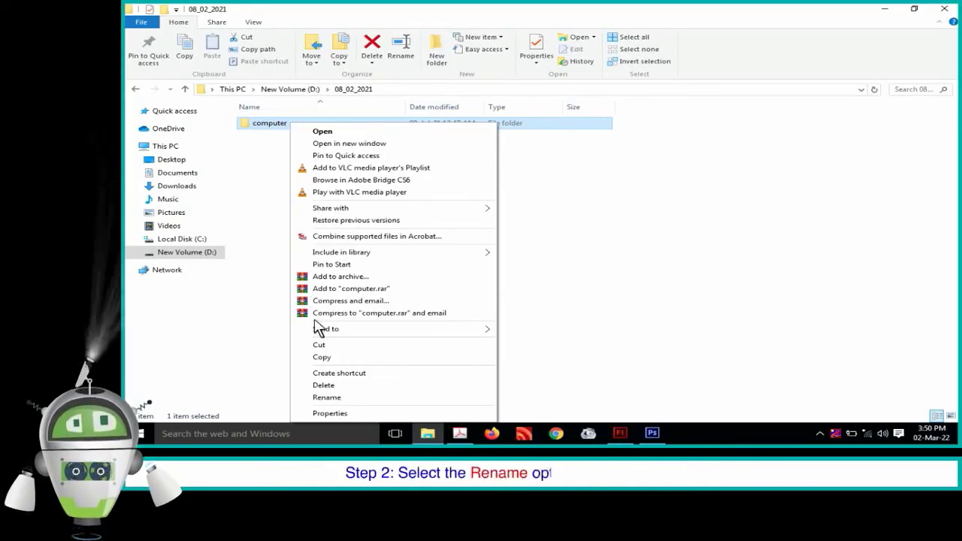
pyautogui.click(329, 397)
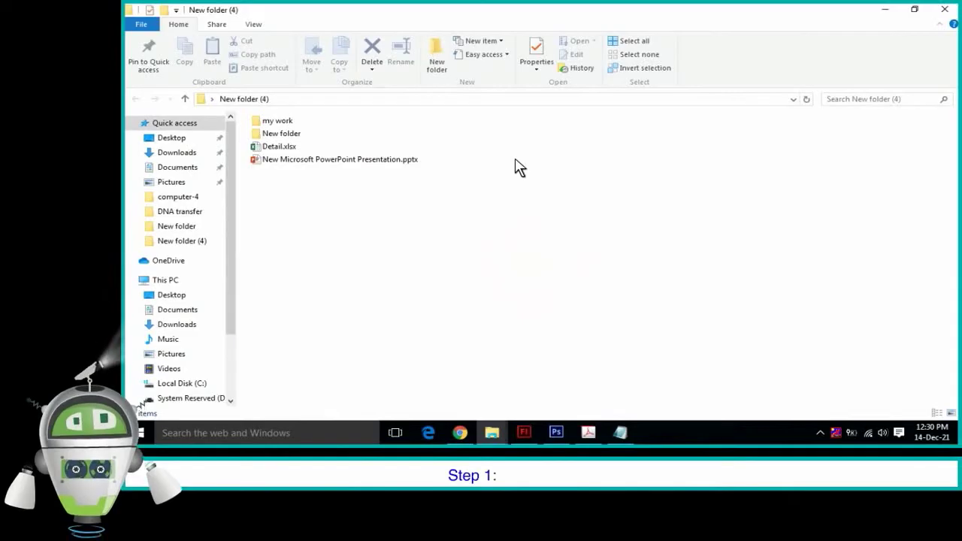
# Select the my work folder and add Detail.xlsx to the selection.
pyautogui.click(279, 123)
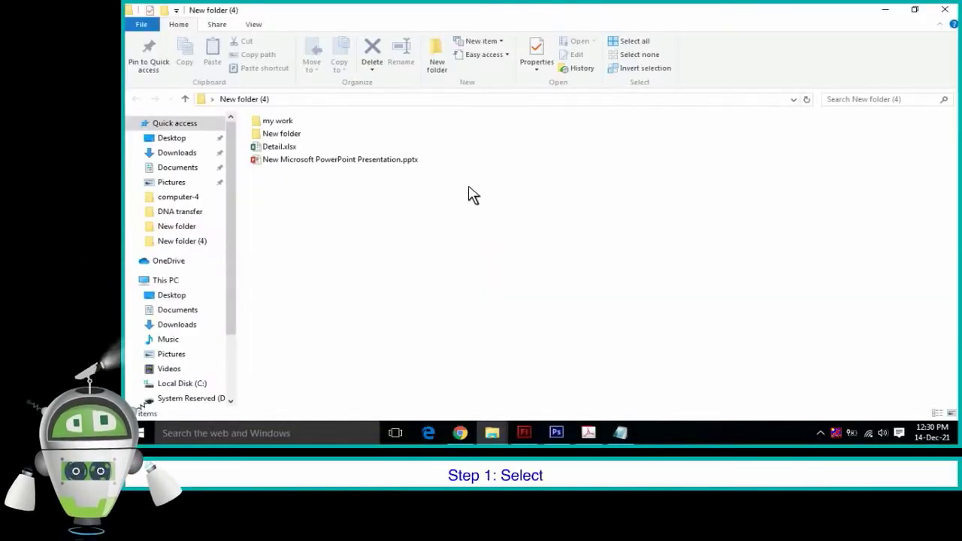
pyautogui.click(280, 124)
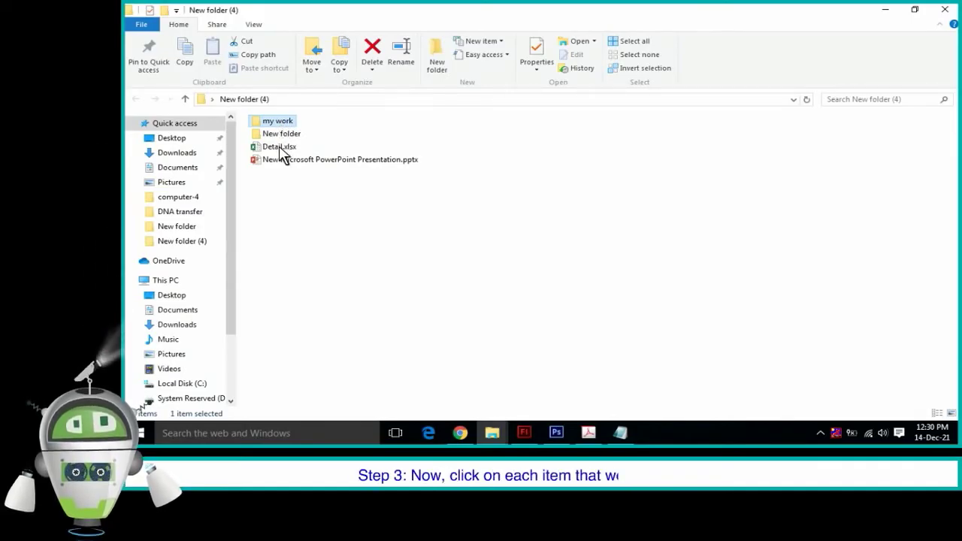
pyautogui.keyDown('ctrl'); pyautogui.click(280, 153); pyautogui.keyUp('ctrl')
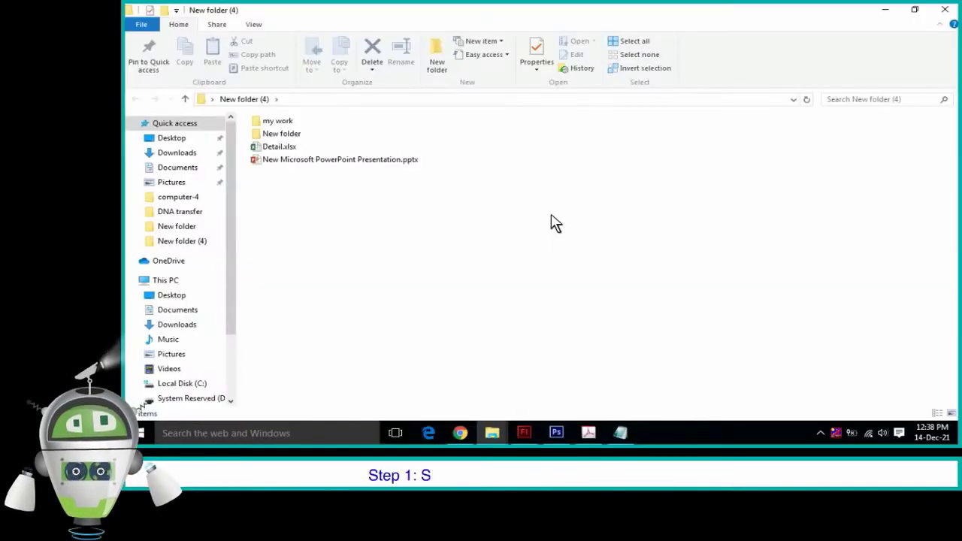
# Copy Detail.xlsx from New folder (4) and paste it into Documents.
pyautogui.click(275, 149)
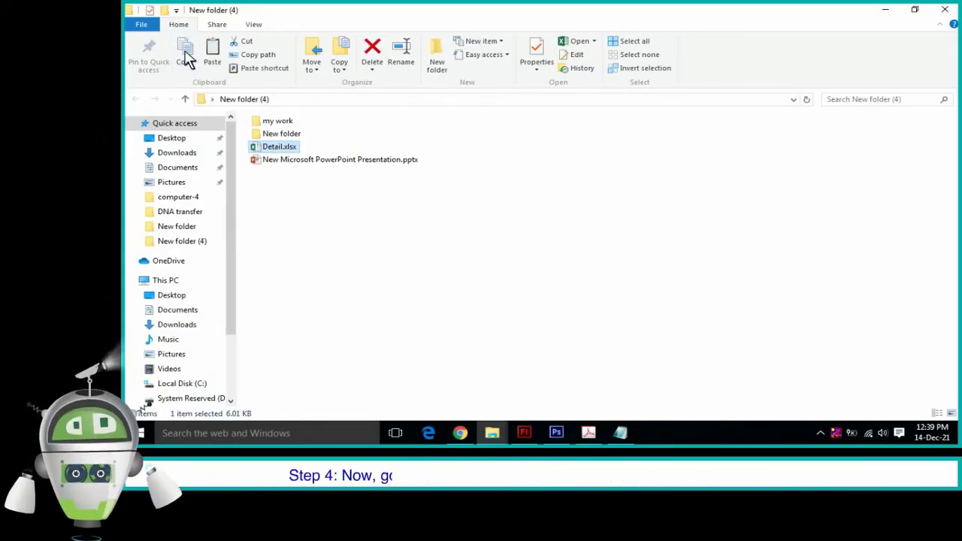
pyautogui.click(177, 166)
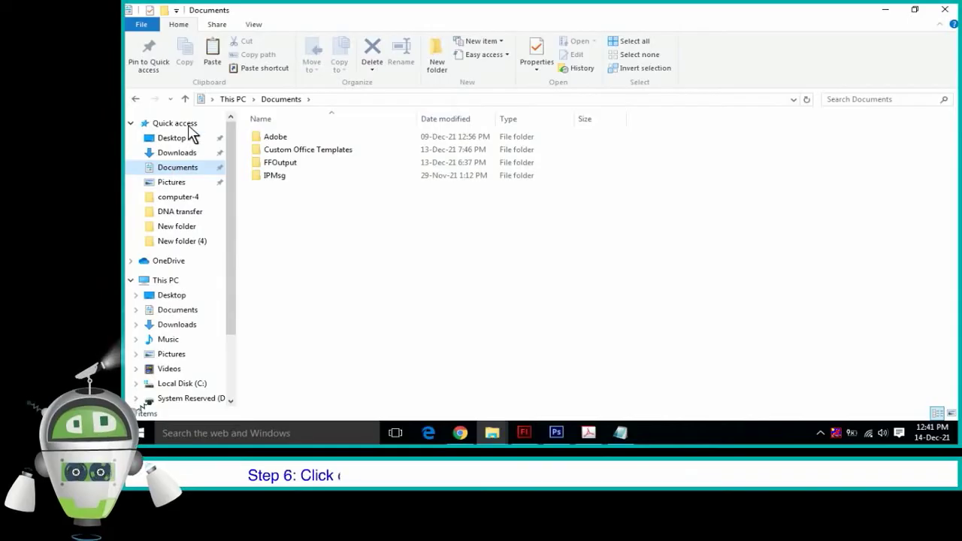
pyautogui.click(213, 53)
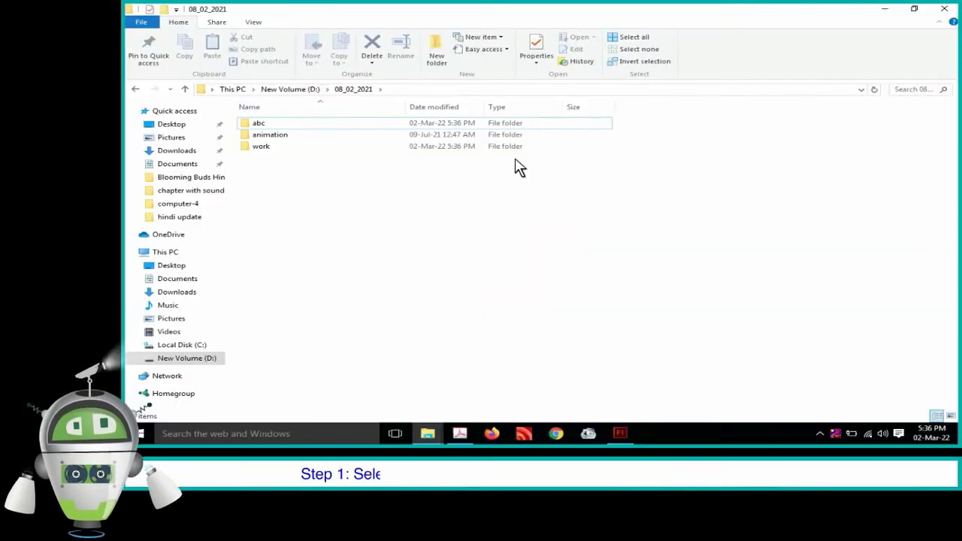
# Cut the abc folder and paste it inside the work folder.
pyautogui.click(272, 128)
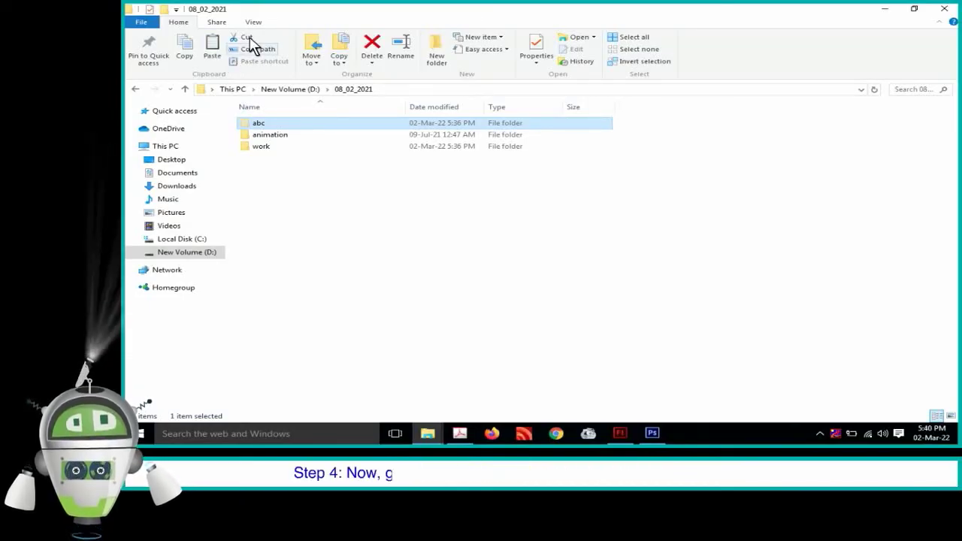
pyautogui.doubleClick(263, 147)
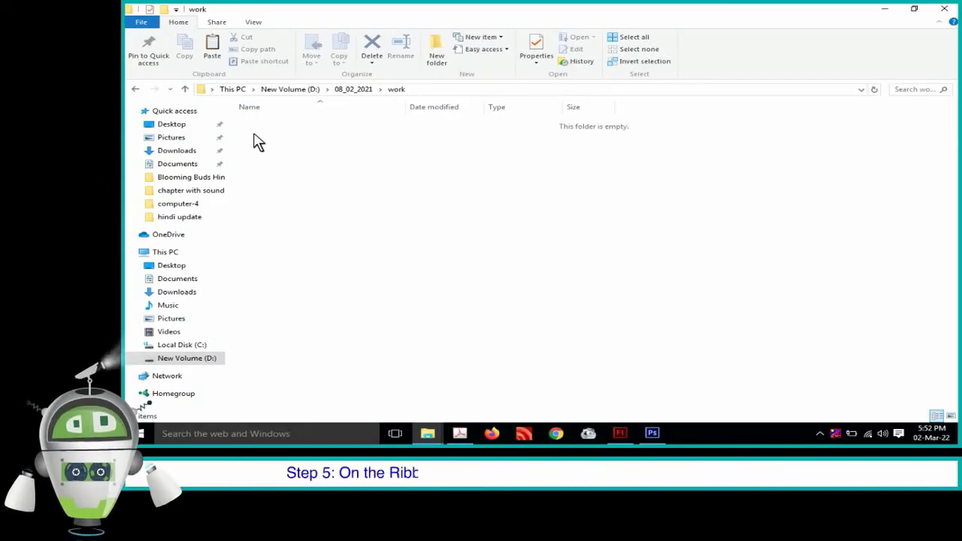
pyautogui.click(214, 49)
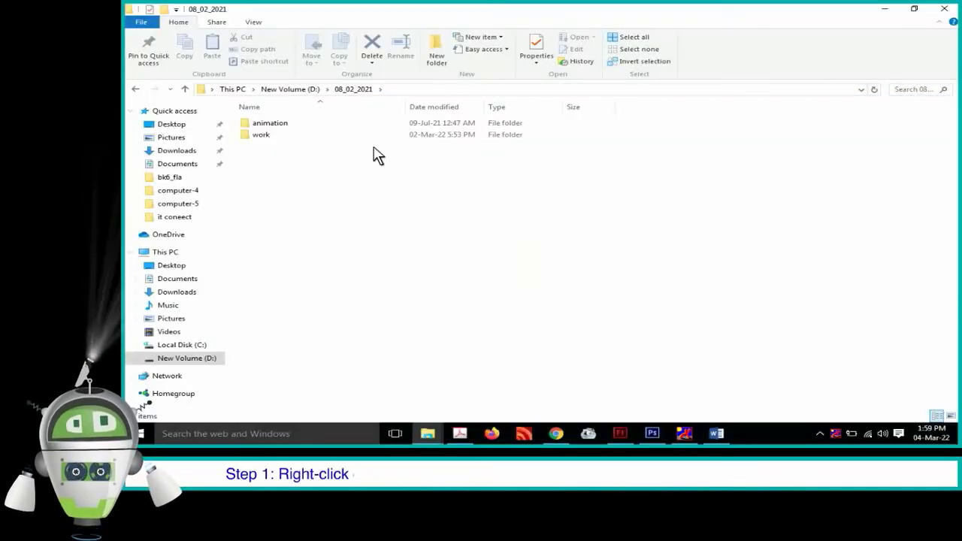
# Delete the work folder from 08_02_2021 via its context menu.
pyautogui.rightClick(264, 143)
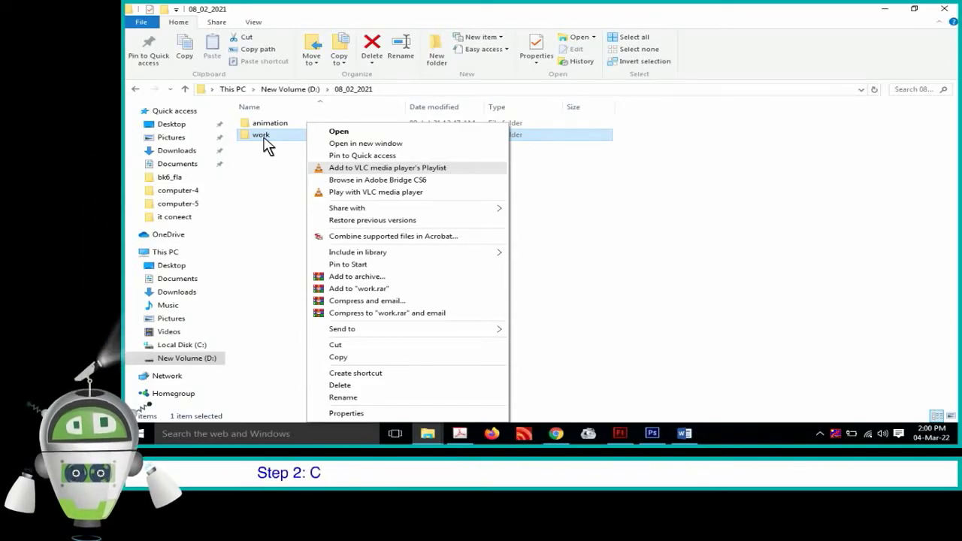
pyautogui.click(338, 385)
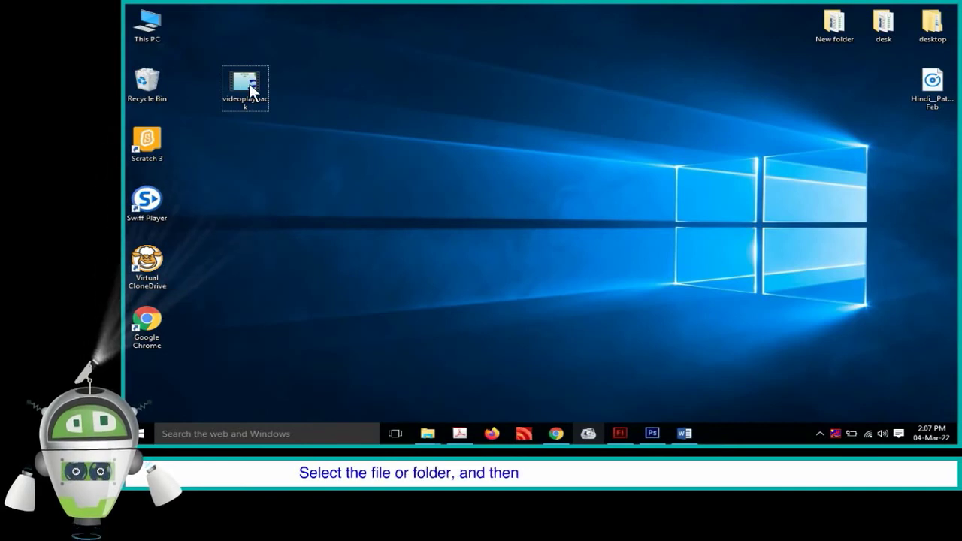
# Delete the selected videoplayback file from the desktop with the Delete key.
pyautogui.press('Delete')
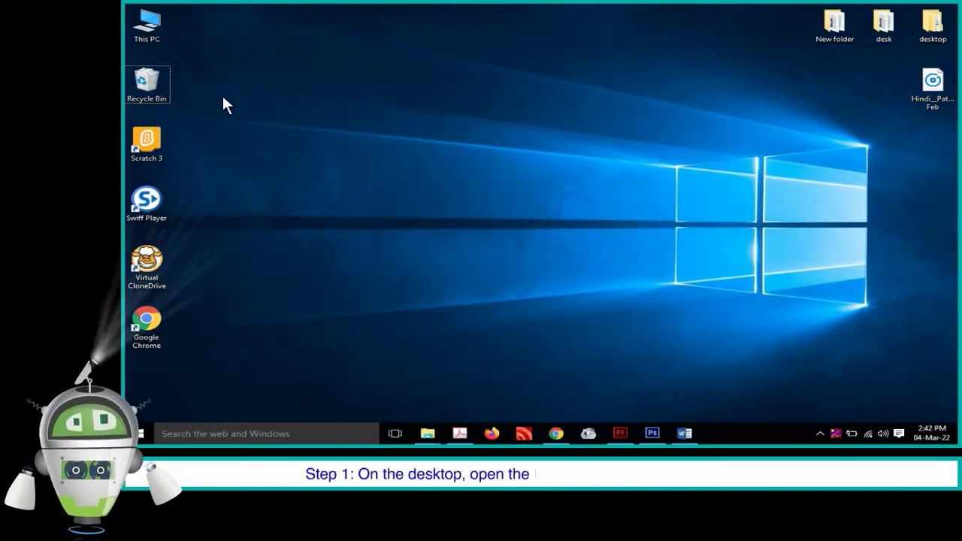
# Restore the 1.26 MB videoplayback video from the Recycle Bin to its original location.
pyautogui.doubleClick(153, 88)
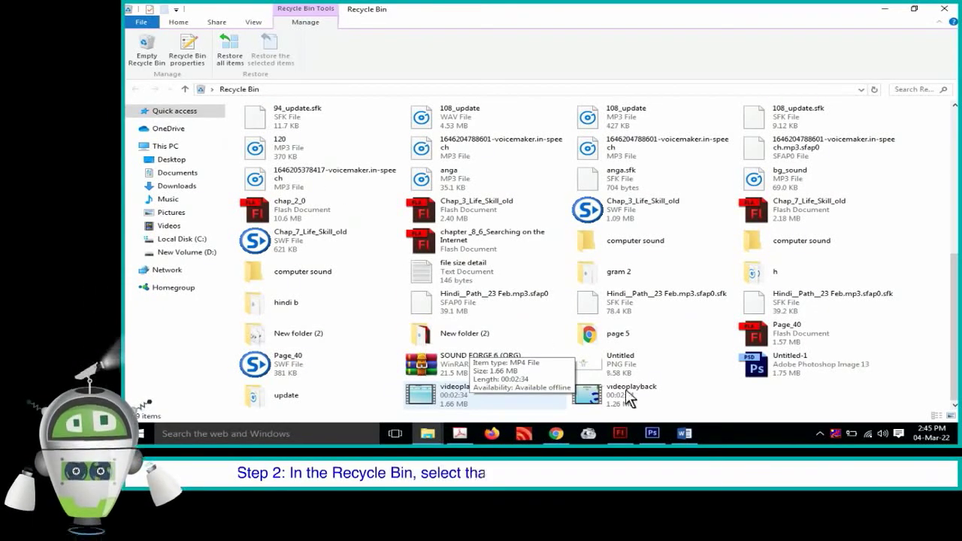
pyautogui.click(627, 392)
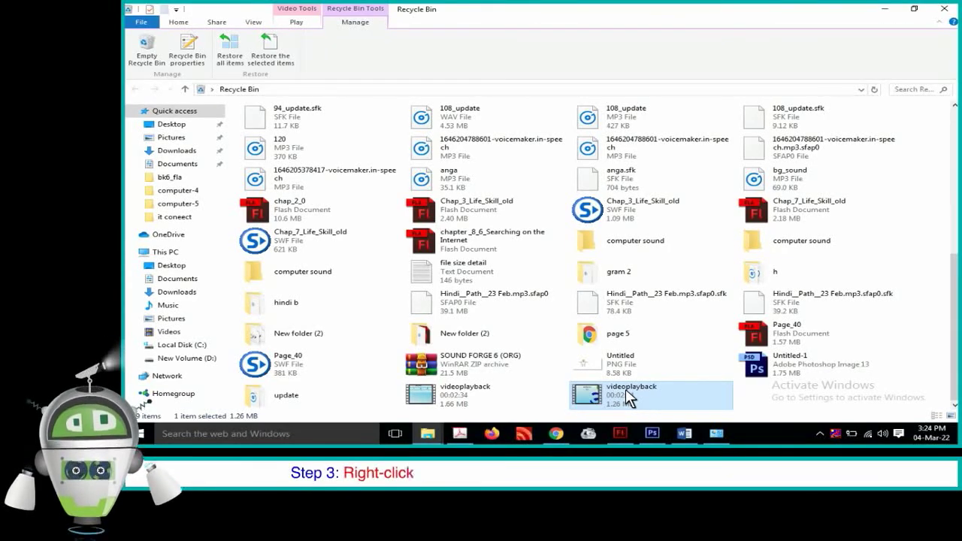
pyautogui.rightClick(625, 388)
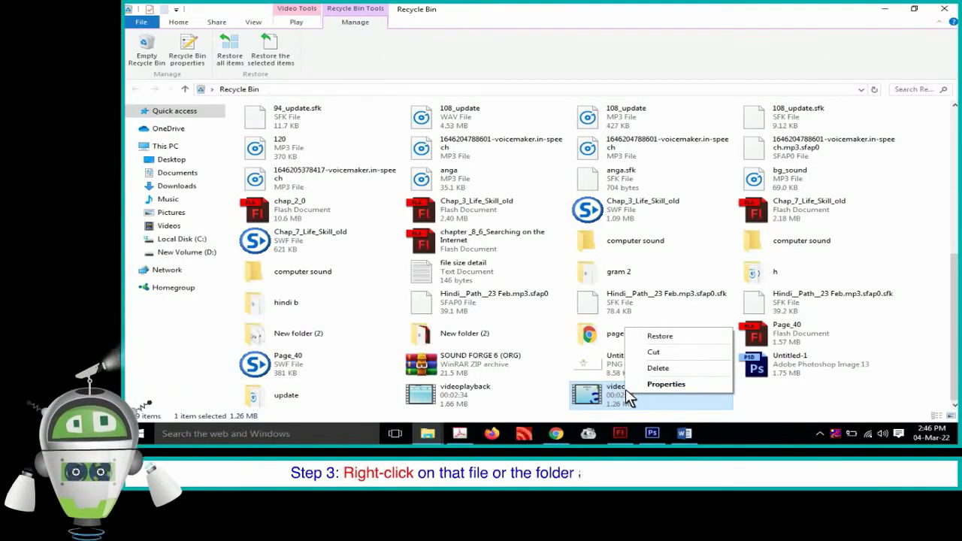
pyautogui.click(654, 339)
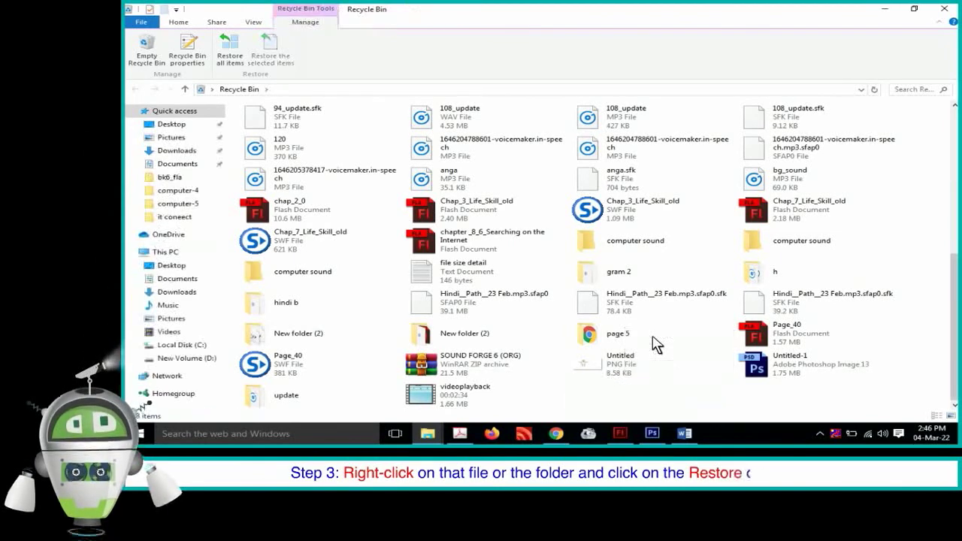